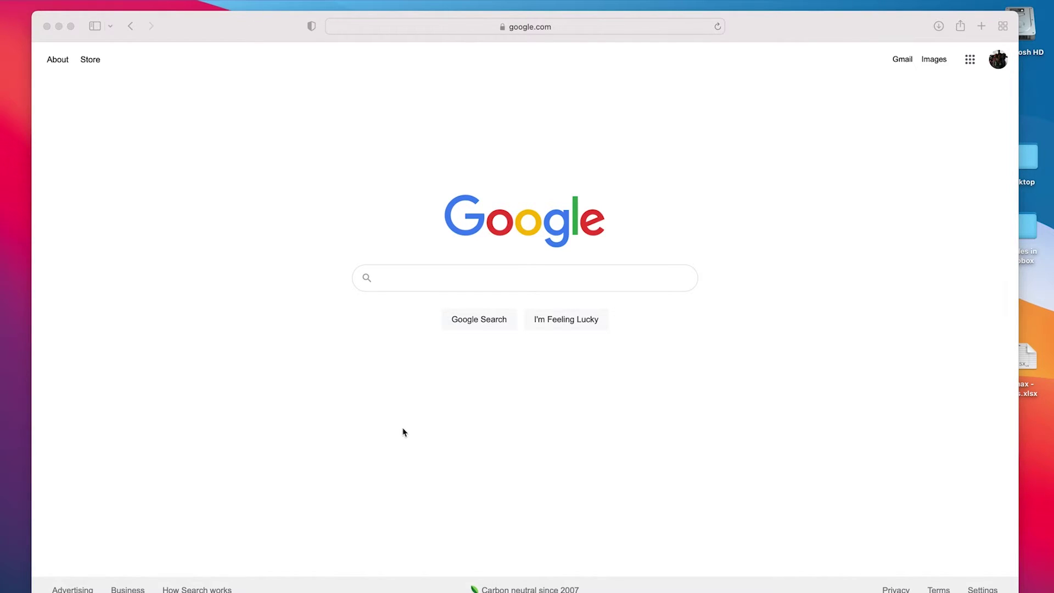
# Search Google for 'inkscape' and open the official inkscape.org site
pyautogui.click(393, 282)
pyautogui.write('insc')
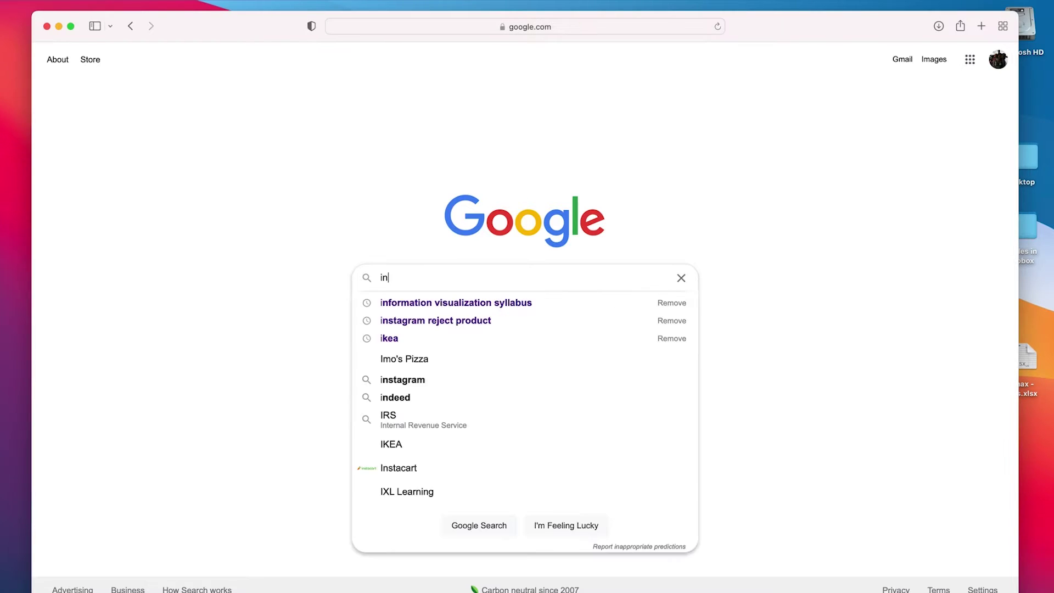
pyautogui.press('BackSpace')
pyautogui.press('BackSpace')
pyautogui.write('k')
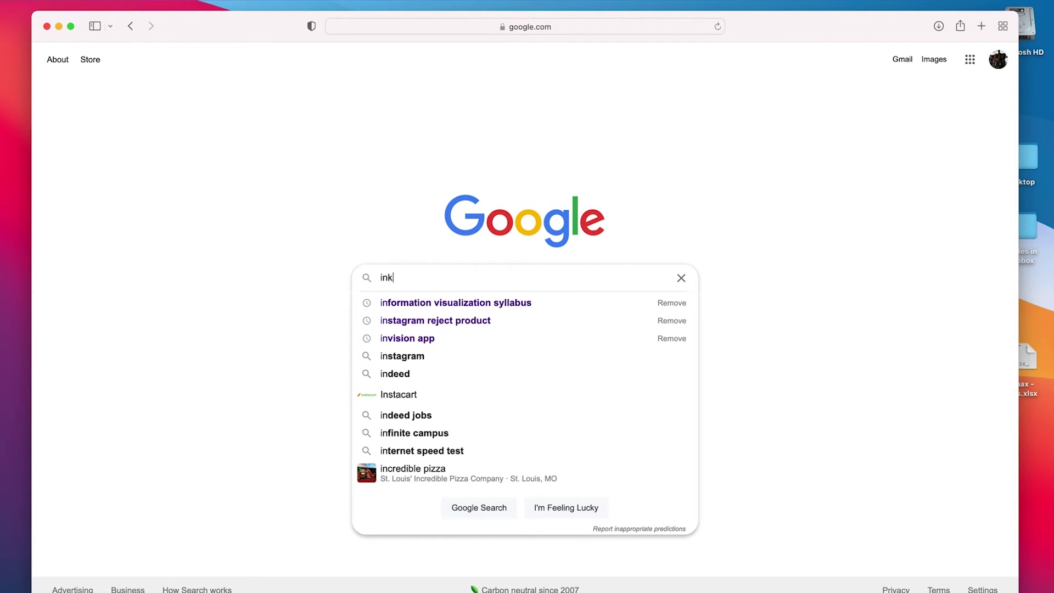
pyautogui.write('scape')
pyautogui.press('Return')
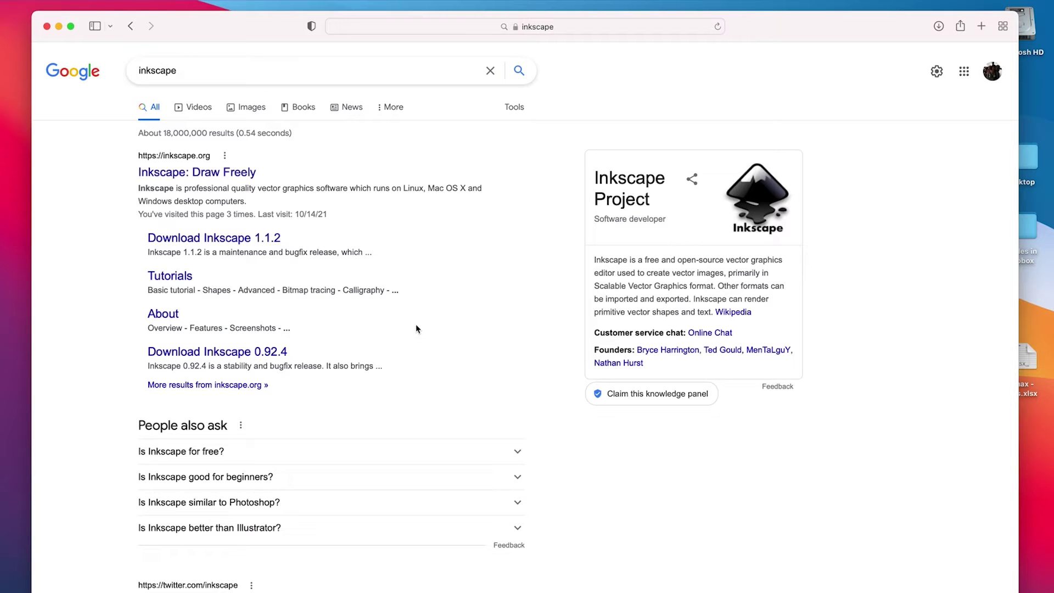
pyautogui.click(197, 175)
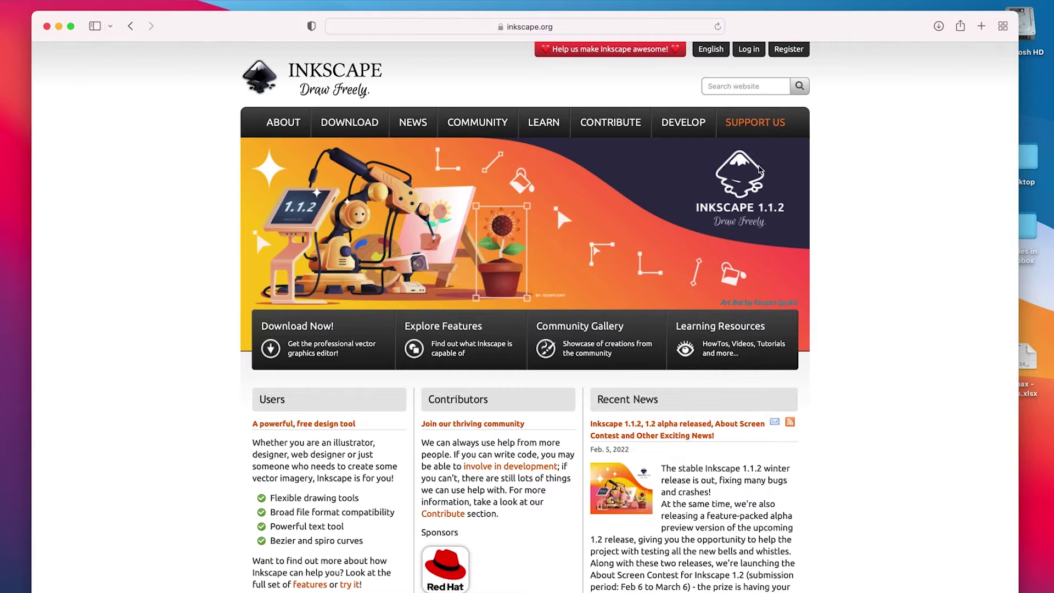
# Download the Inkscape 1.1.2 macOS disk image (dmg), allowing the download, and open it from Downloads
pyautogui.moveTo(739, 114)
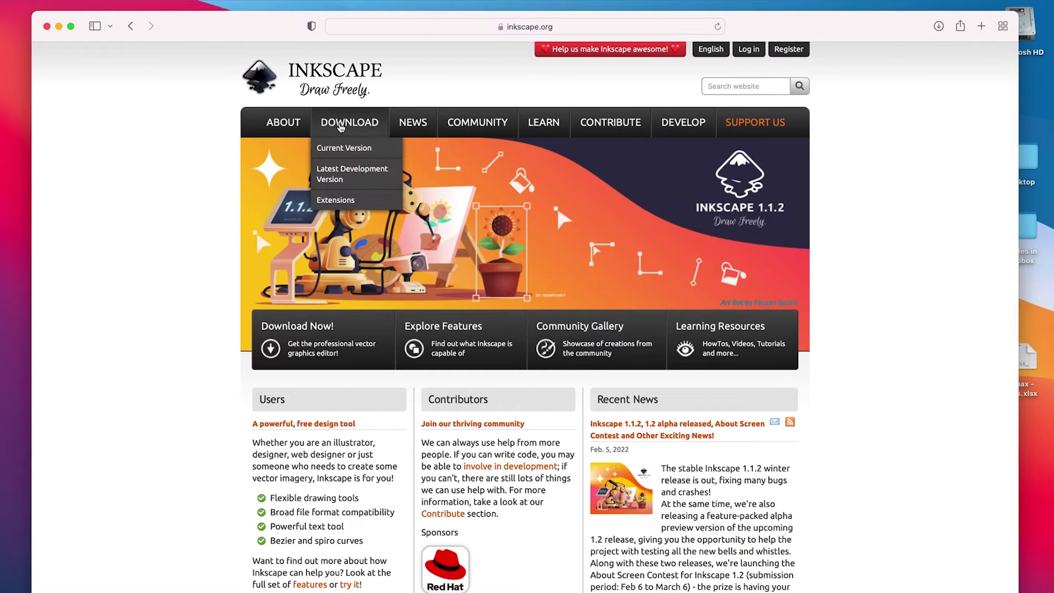
pyautogui.click(340, 126)
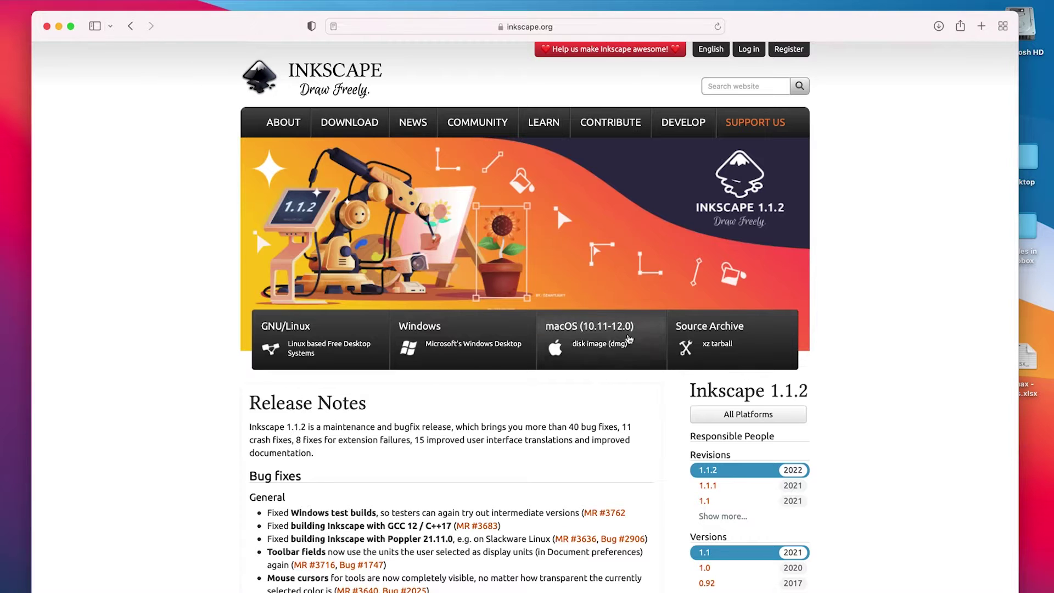
pyautogui.click(625, 347)
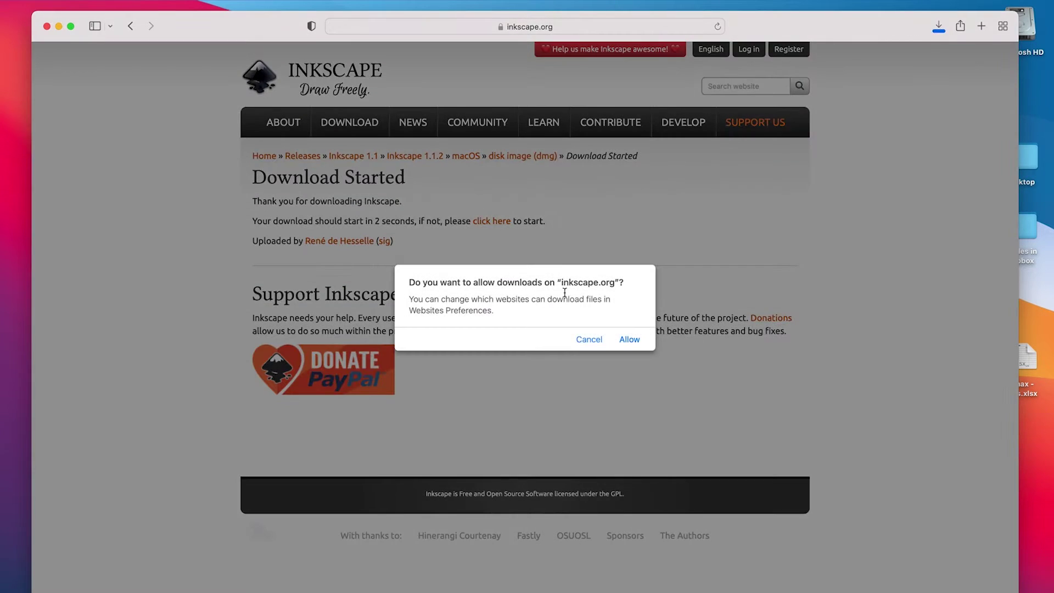
pyautogui.click(631, 341)
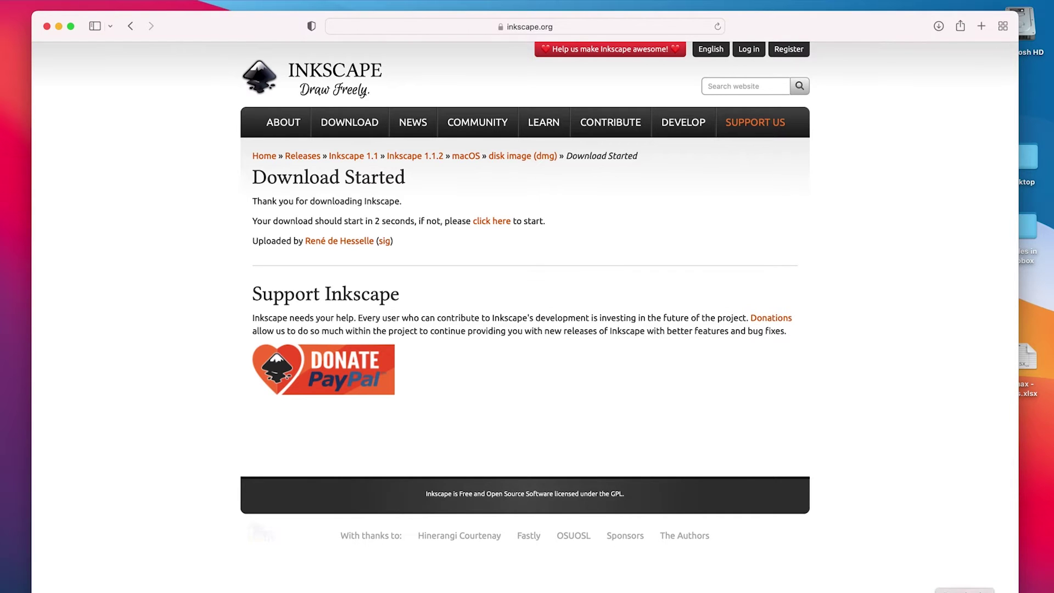
pyautogui.click(937, 591)
pyautogui.click(962, 587)
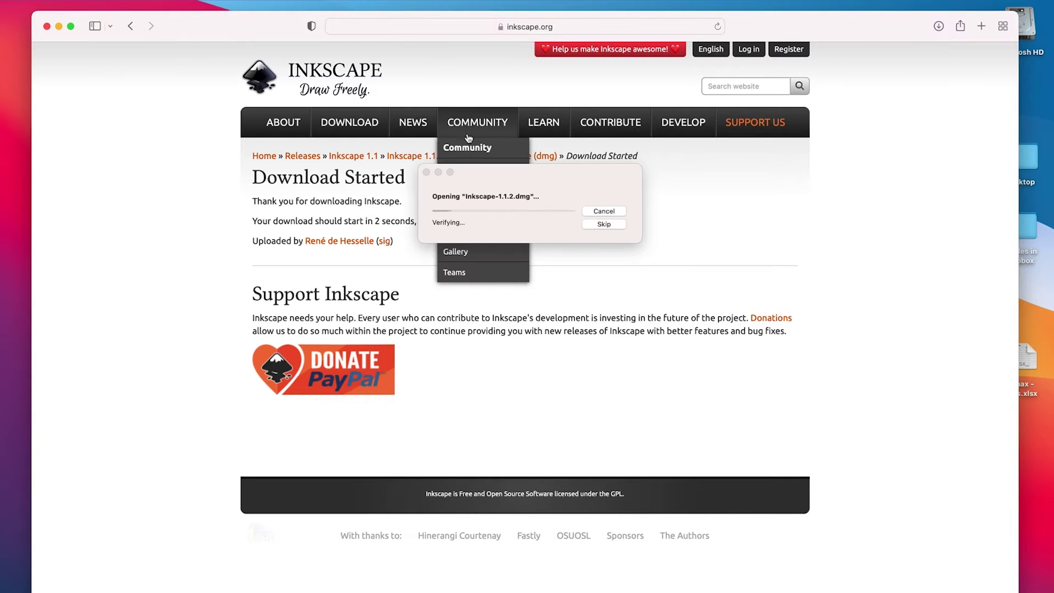
# Skip disk image verification and drag Inkscape into the Applications folder
pyautogui.click(604, 224)
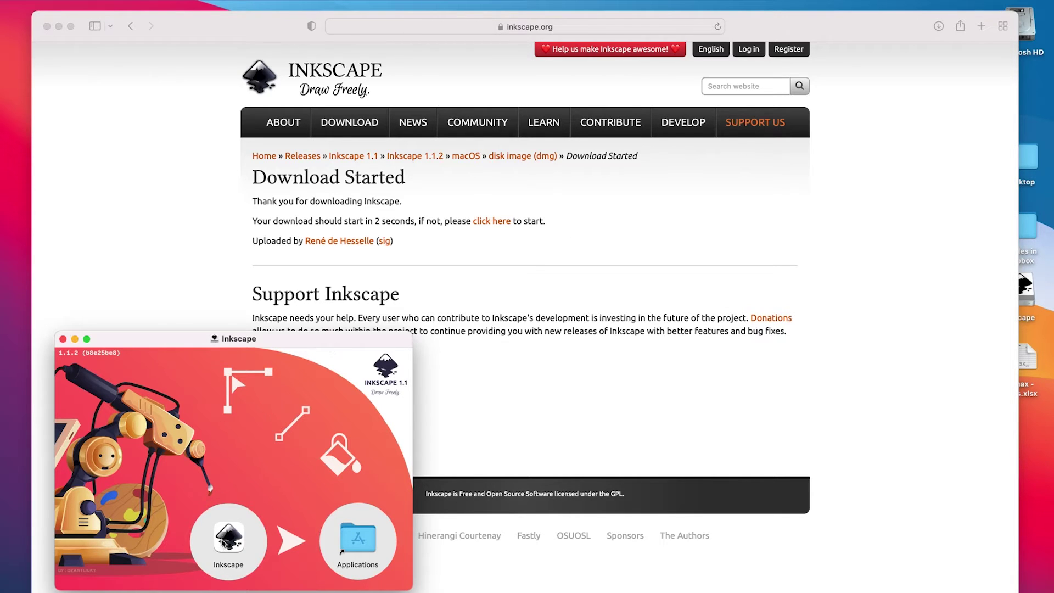
pyautogui.moveTo(225, 541); pyautogui.dragTo(348, 541)
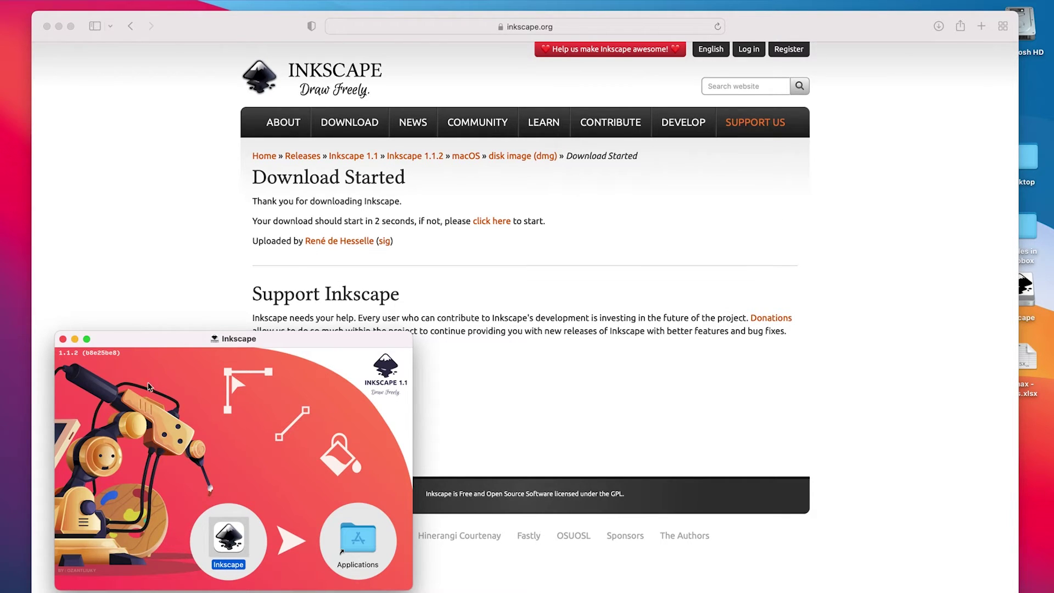
# Launch Inkscape from the Finder Applications folder and confirm the downloaded-app security prompt
pyautogui.click(32, 589)
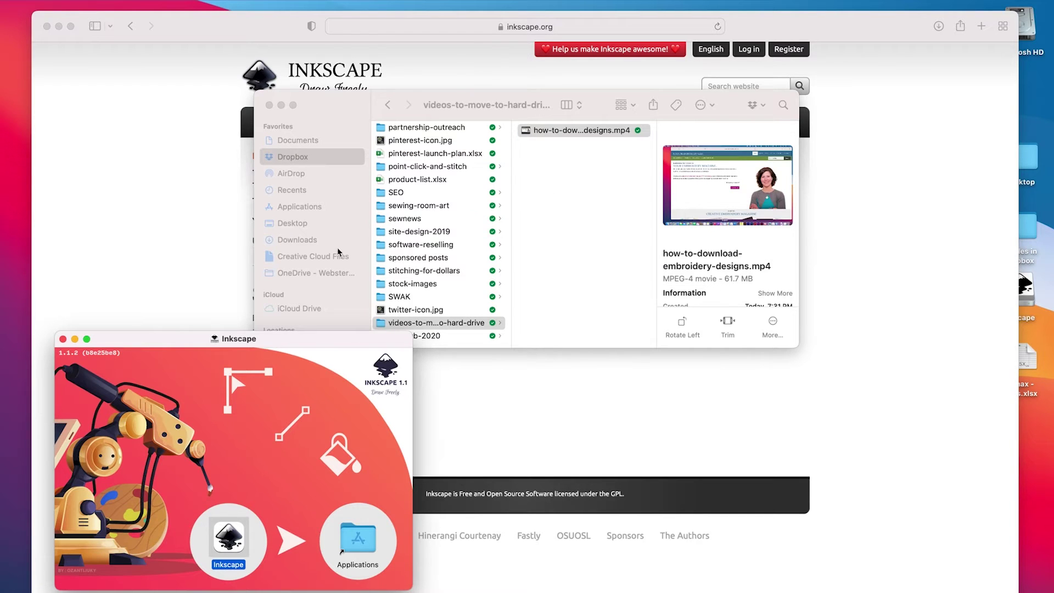
pyautogui.click(298, 207)
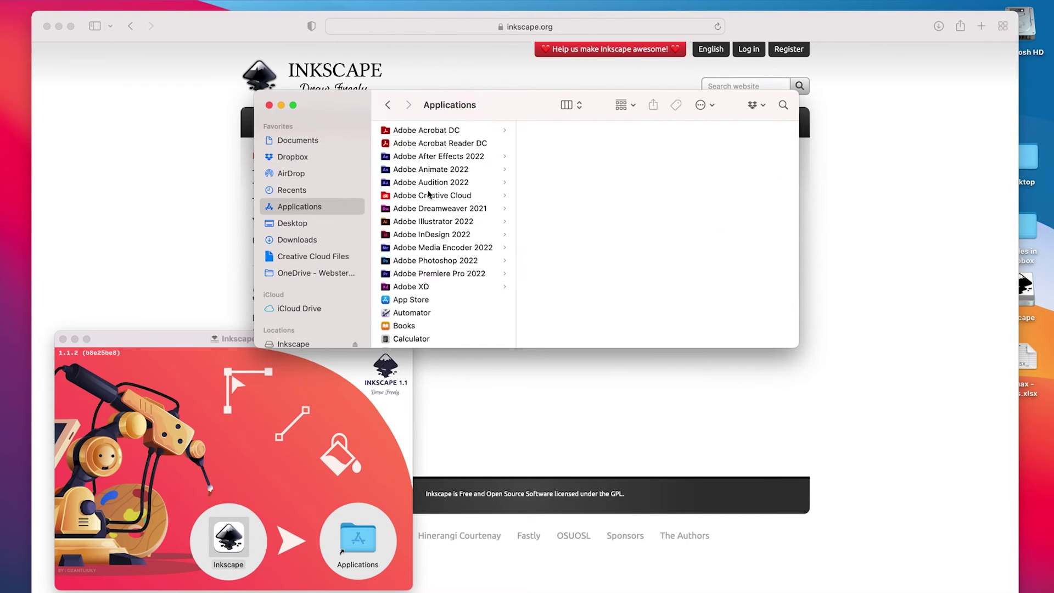
pyautogui.scroll(-10, 460, 302)
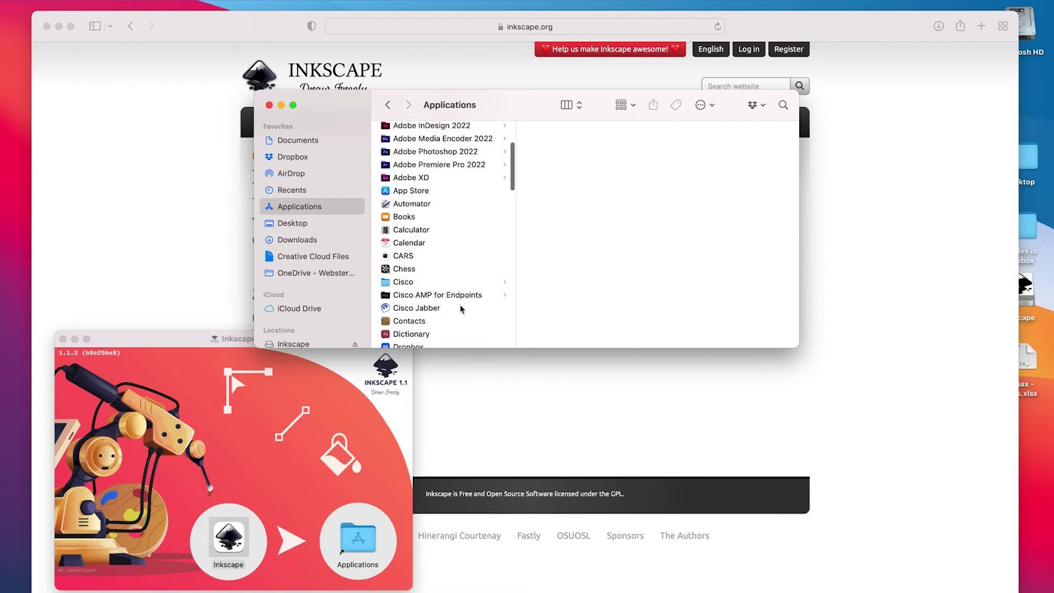
pyautogui.scroll(-1, 461, 309)
pyautogui.click(422, 186)
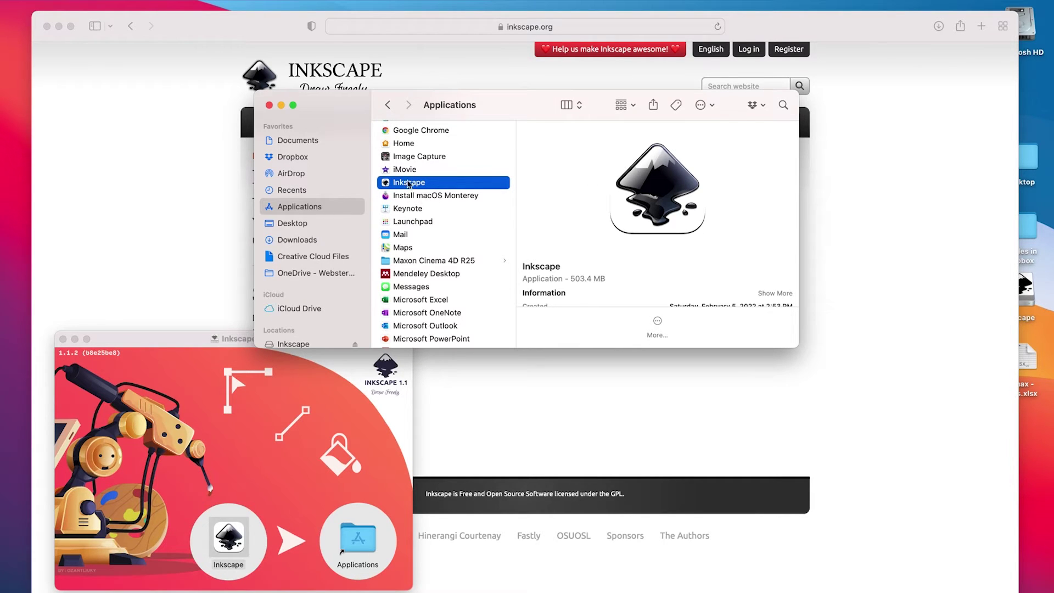
pyautogui.doubleClick(408, 184)
pyautogui.click(510, 249)
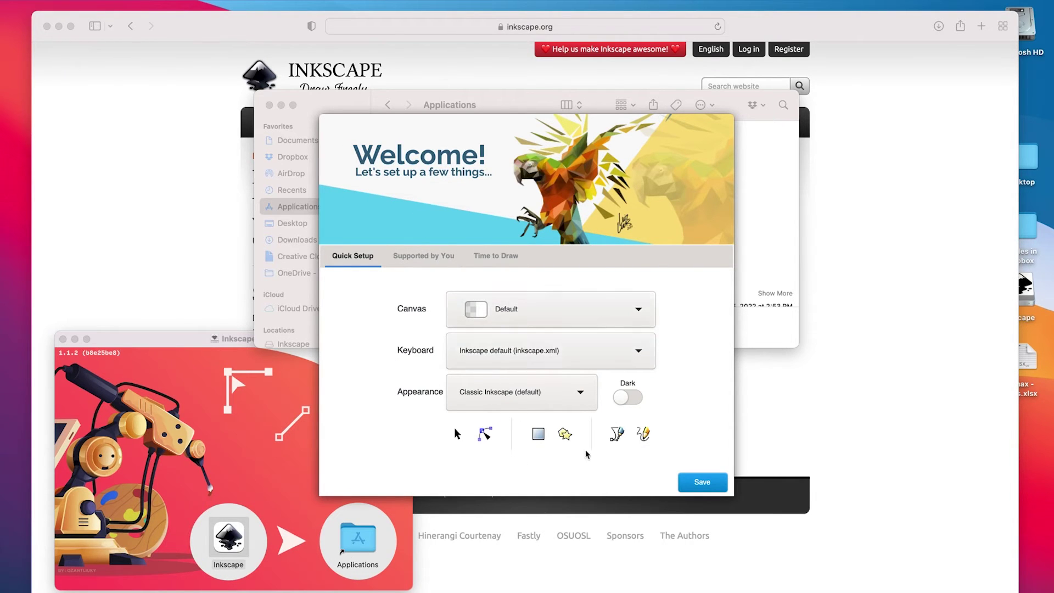
# Accept the default Quick Setup choices and get past the Supported by You page
pyautogui.click(693, 483)
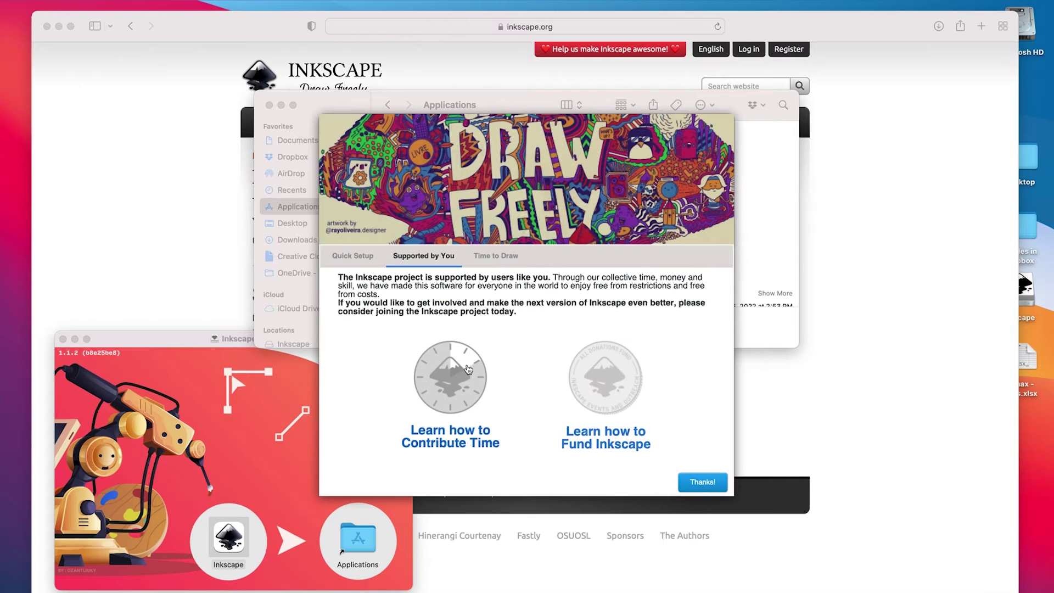
pyautogui.click(693, 483)
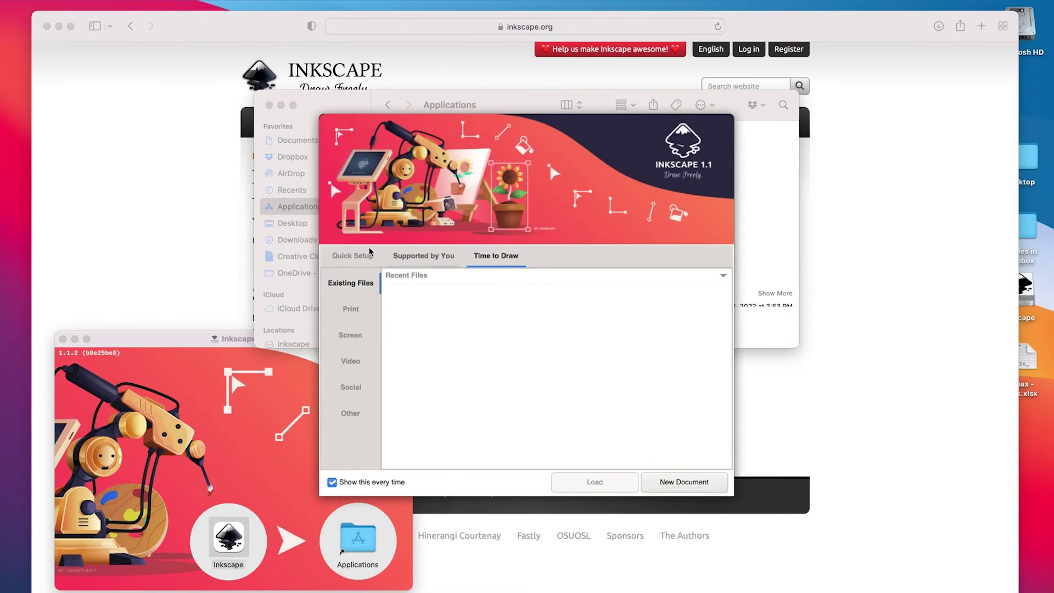
pyautogui.click(357, 256)
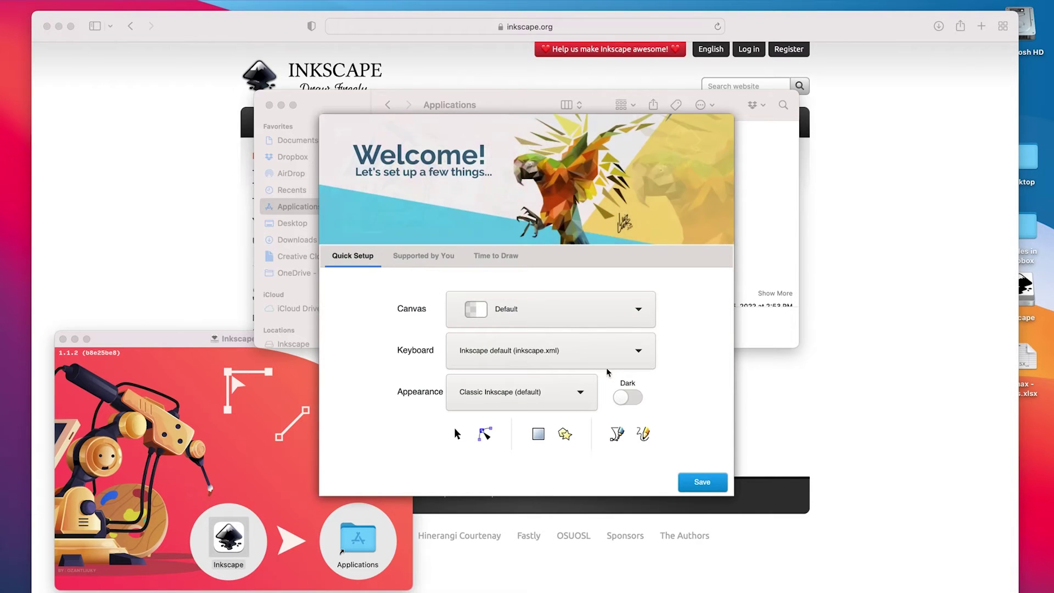
pyautogui.click(701, 482)
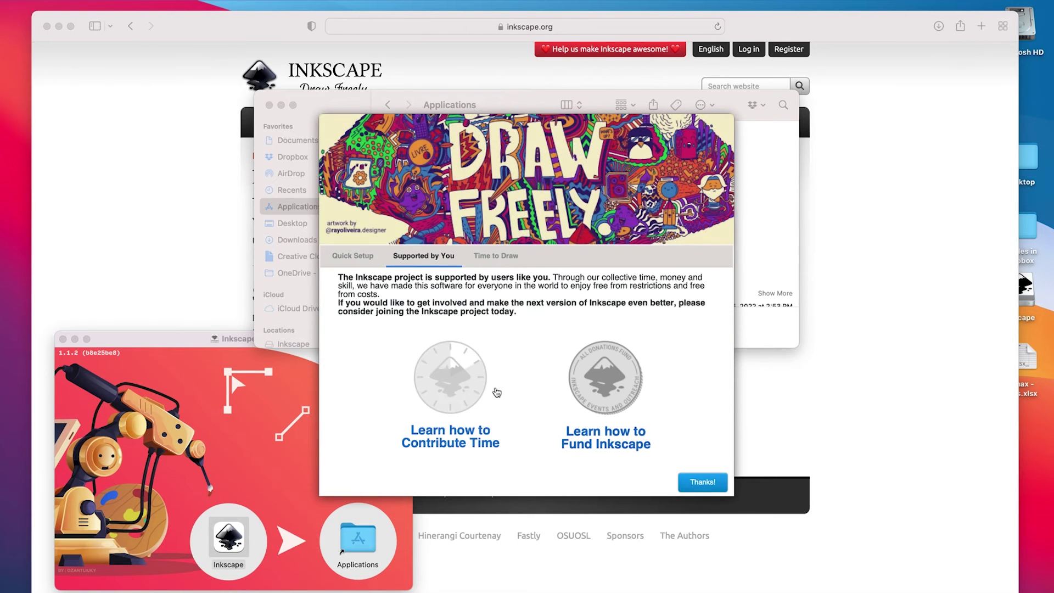
pyautogui.click(703, 482)
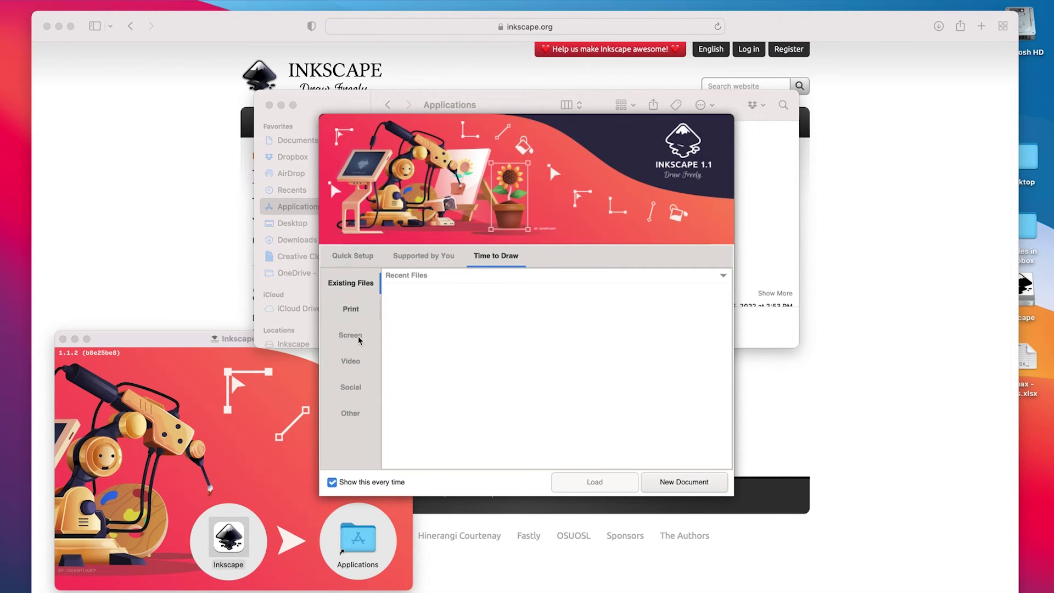
# Create a new blank US Letter document from the Print page templates
pyautogui.click(351, 310)
pyautogui.click(489, 317)
pyautogui.click(544, 344)
pyautogui.click(442, 406)
pyautogui.click(445, 330)
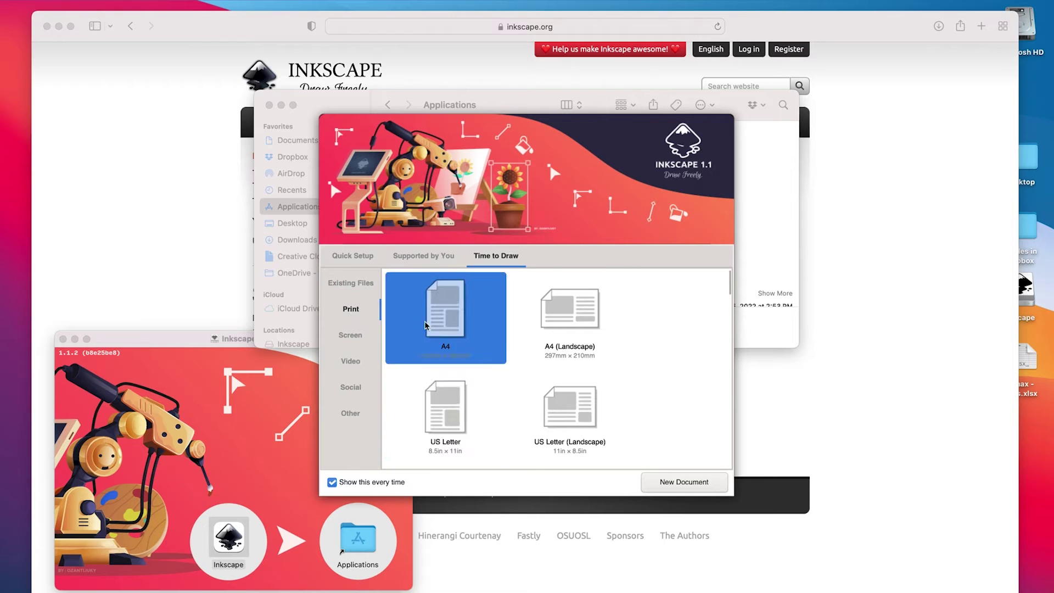
pyautogui.click(422, 416)
pyautogui.doubleClick(447, 415)
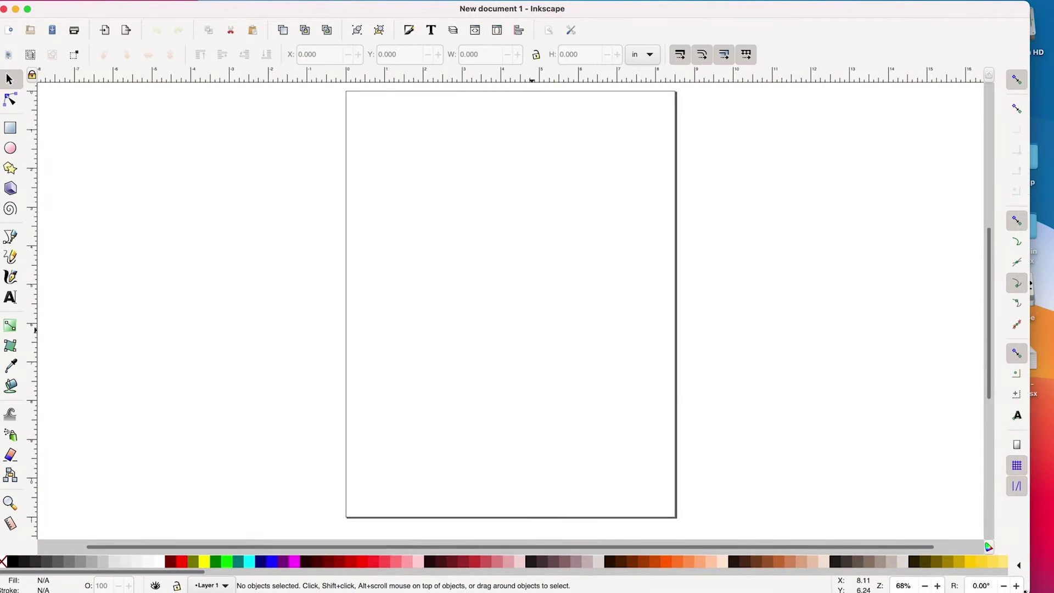
# Look for Ink/Stitch in the Extensions menu and extension manager, then enter 'ink stitch' in Google
pyautogui.click(329, 1)
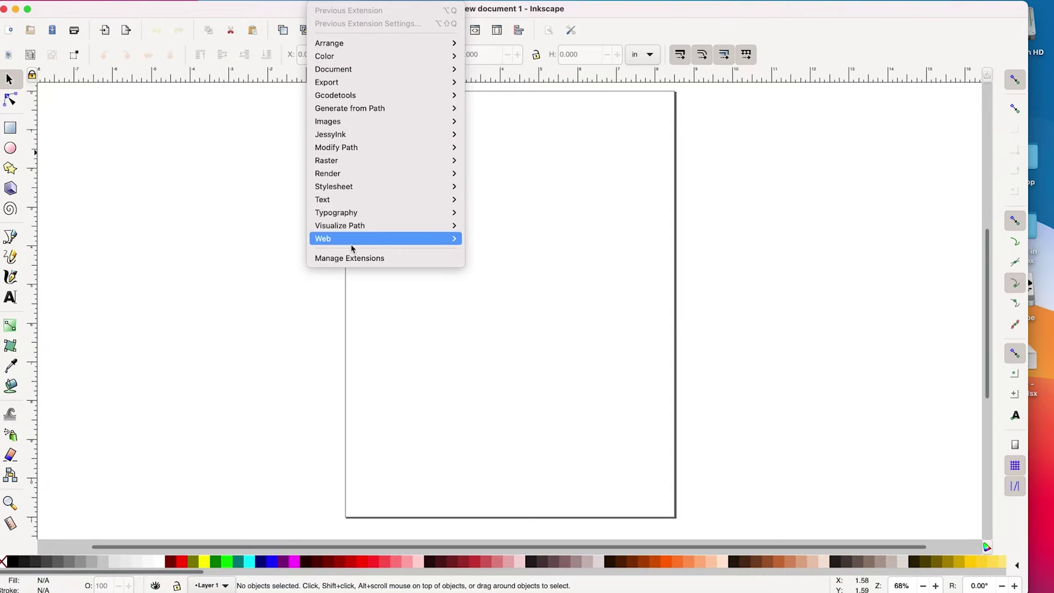
pyautogui.click(346, 261)
pyautogui.write('ink stitch')
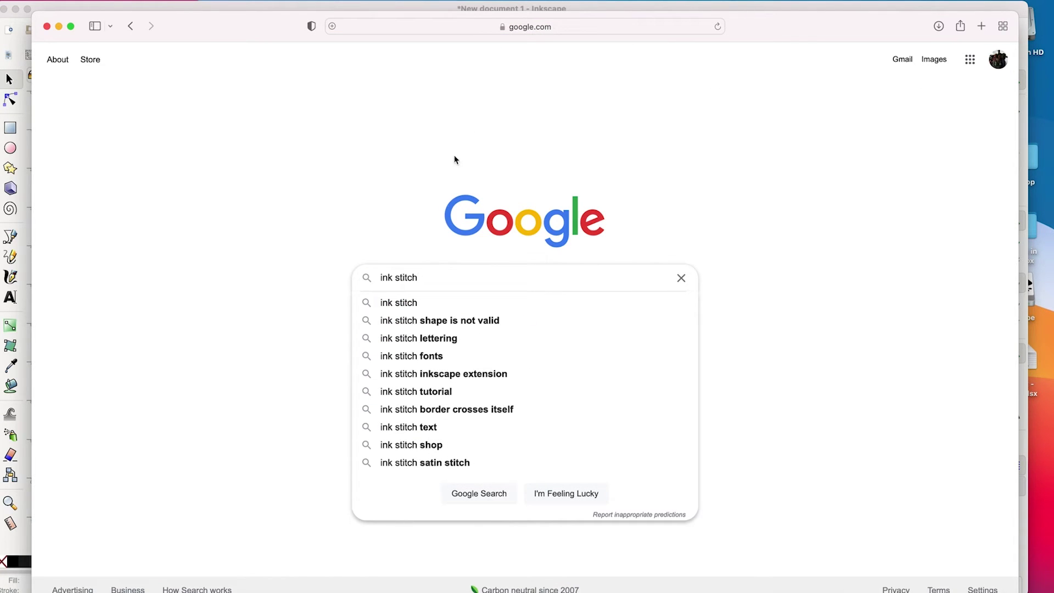
# Search Google for 'ink stitch' and reach the Ink/Stitch macOS installation page on inkstitch.org
pyautogui.click(405, 303)
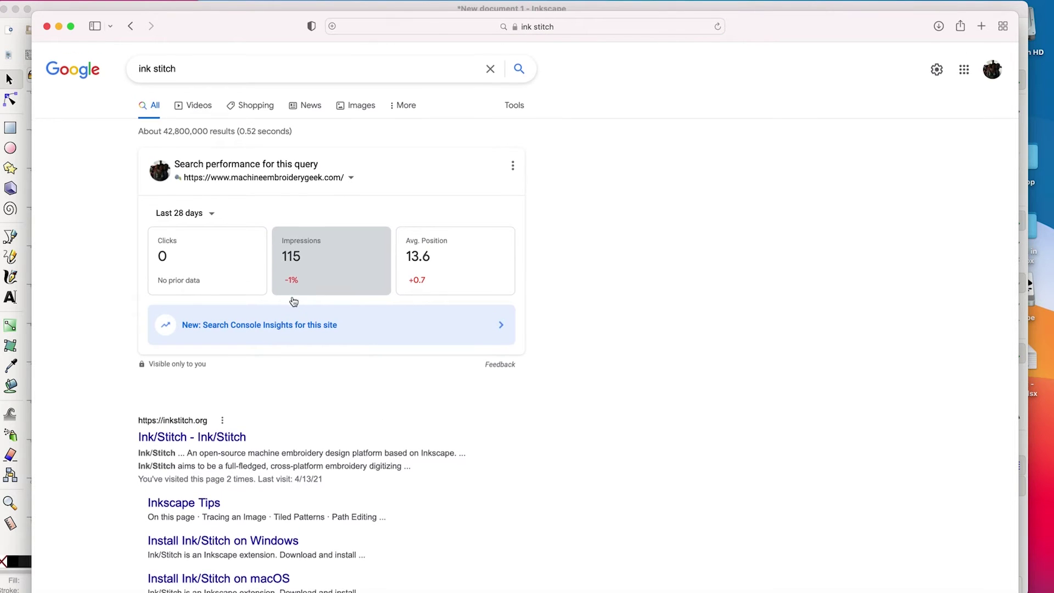
pyautogui.scroll(-3, 292, 301)
pyautogui.click(216, 357)
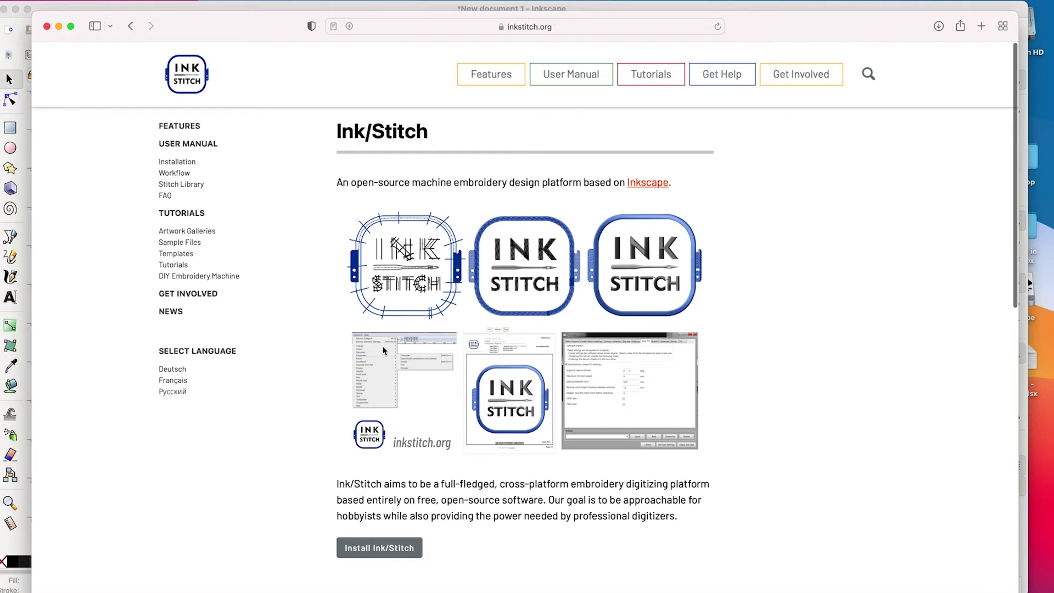
pyautogui.click(377, 556)
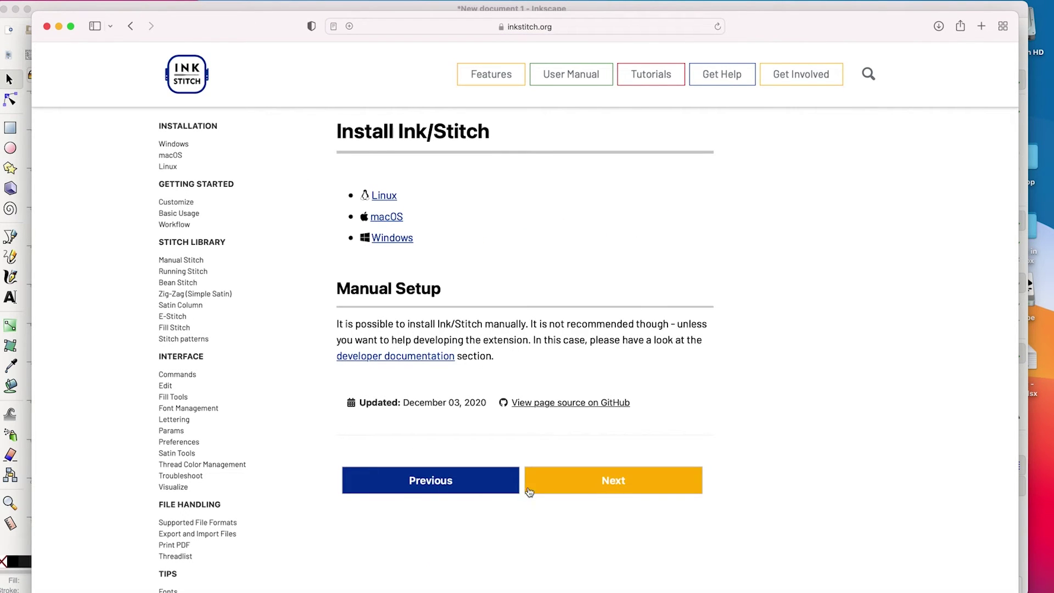
pyautogui.click(387, 222)
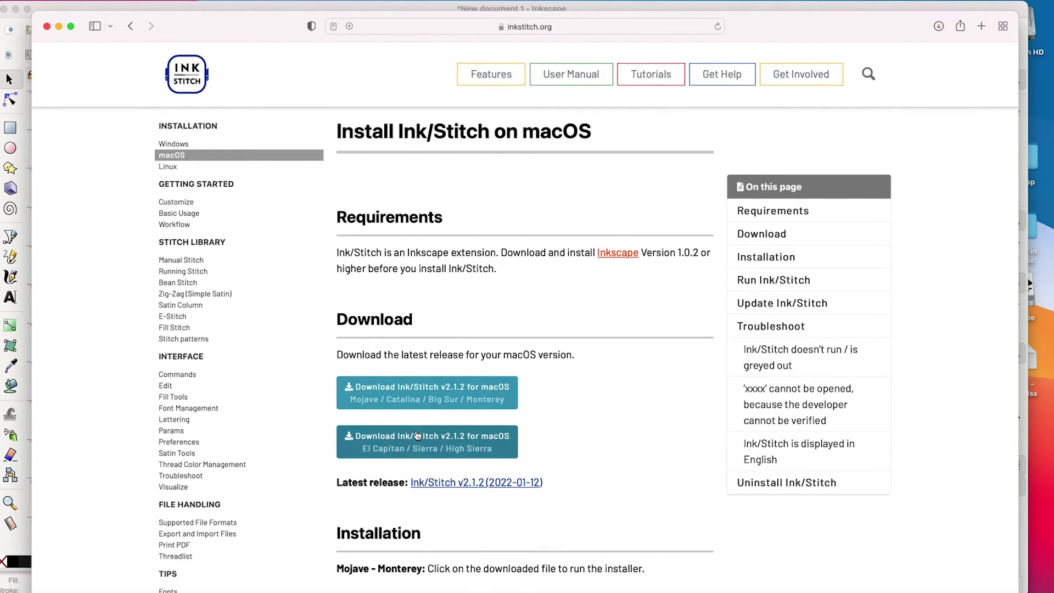
# Download the Ink/Stitch v2.1.2 macOS package for Mojave through Monterey and open it from Downloads
pyautogui.click(398, 399)
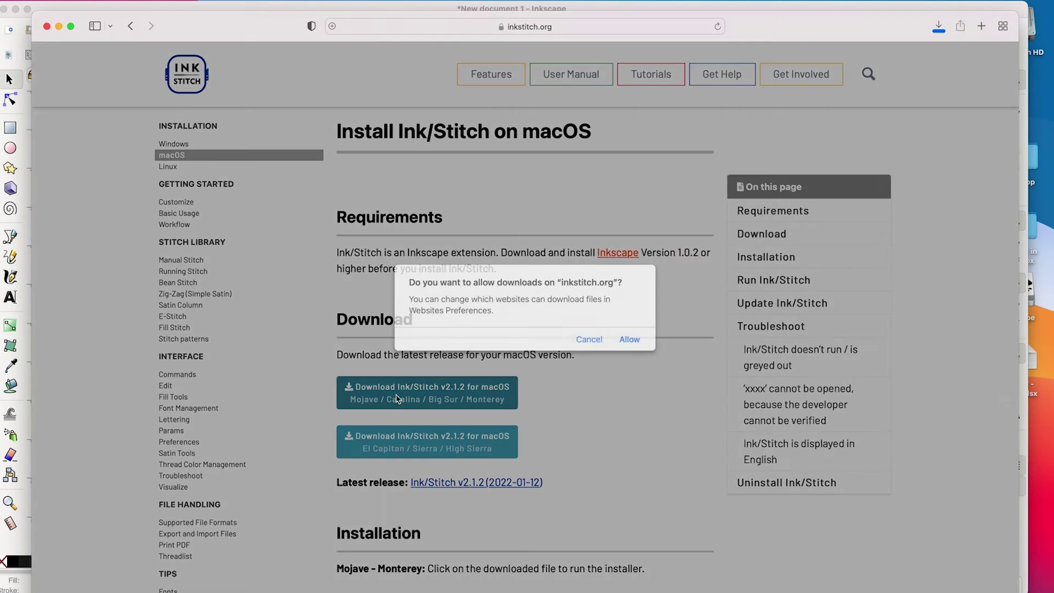
pyautogui.click(630, 340)
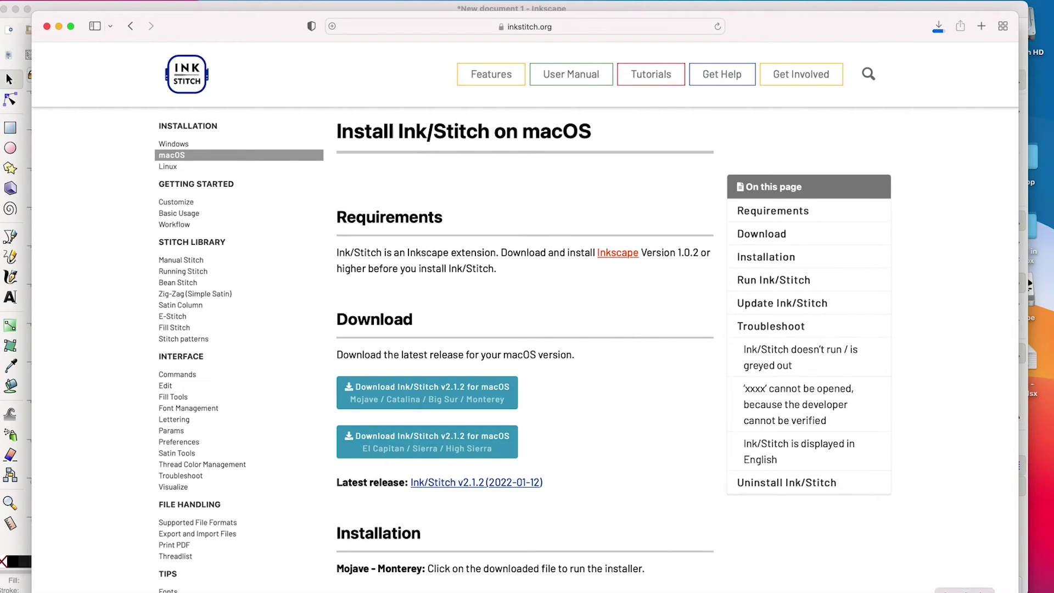
pyautogui.click(965, 591)
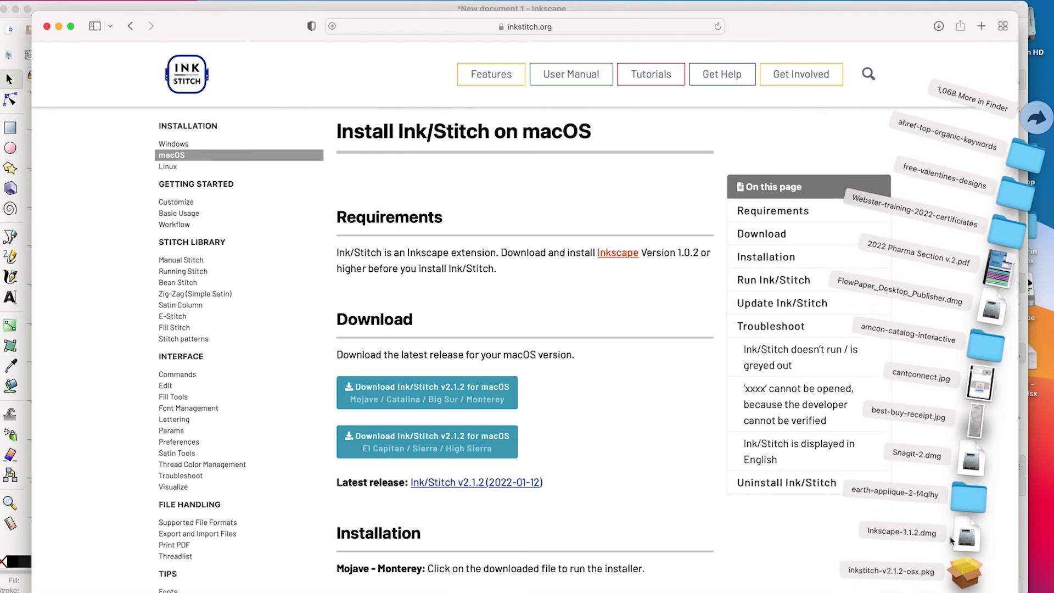
pyautogui.click(965, 581)
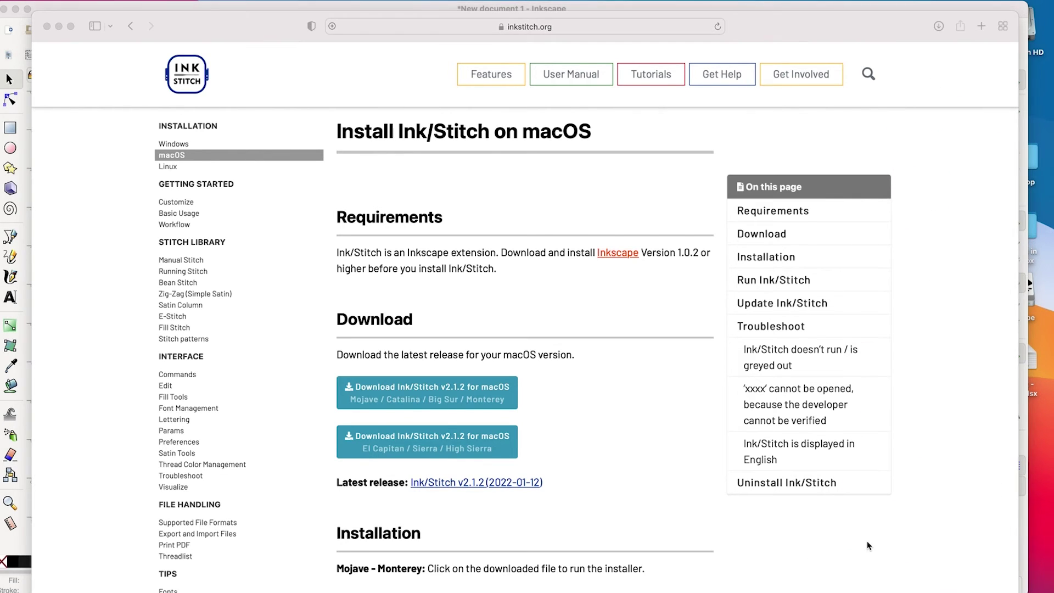
# Install Ink/Stitch v2.1.2 on Macintosh HD, authorizing with the account password
pyautogui.click(676, 390)
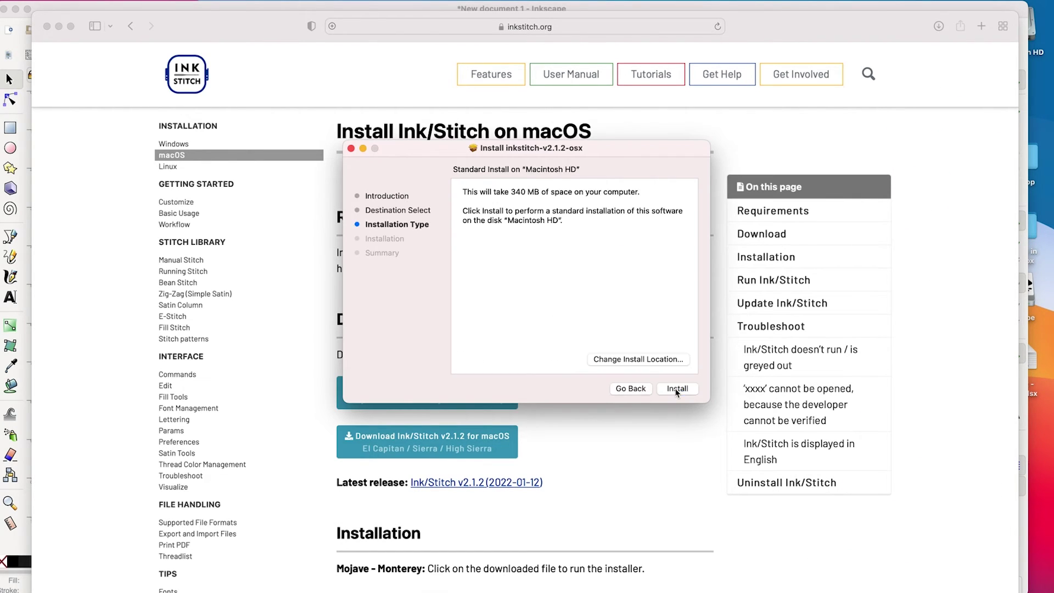
pyautogui.click(678, 390)
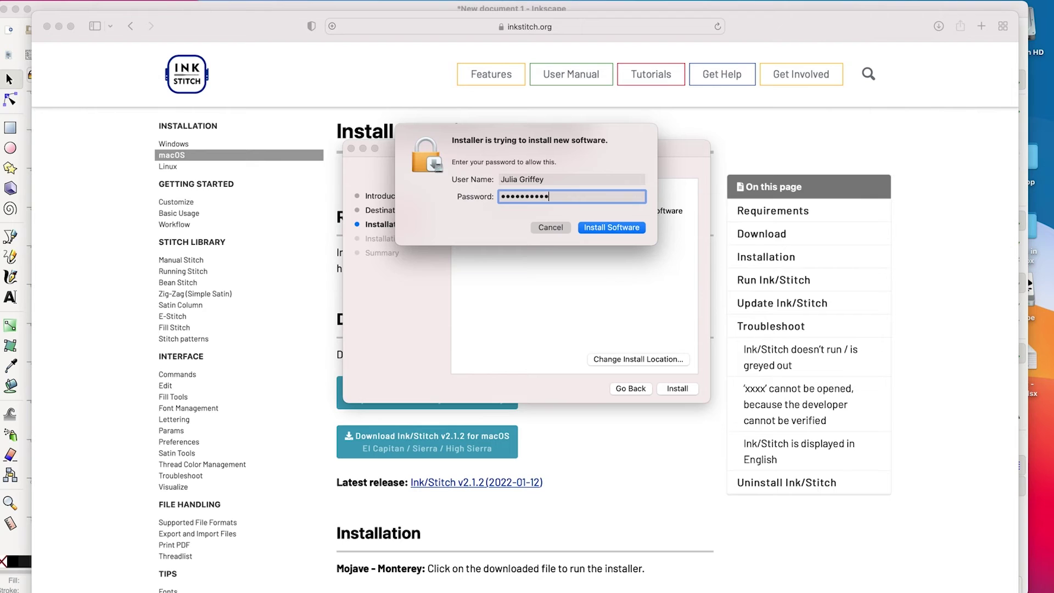
pyautogui.press('Return')
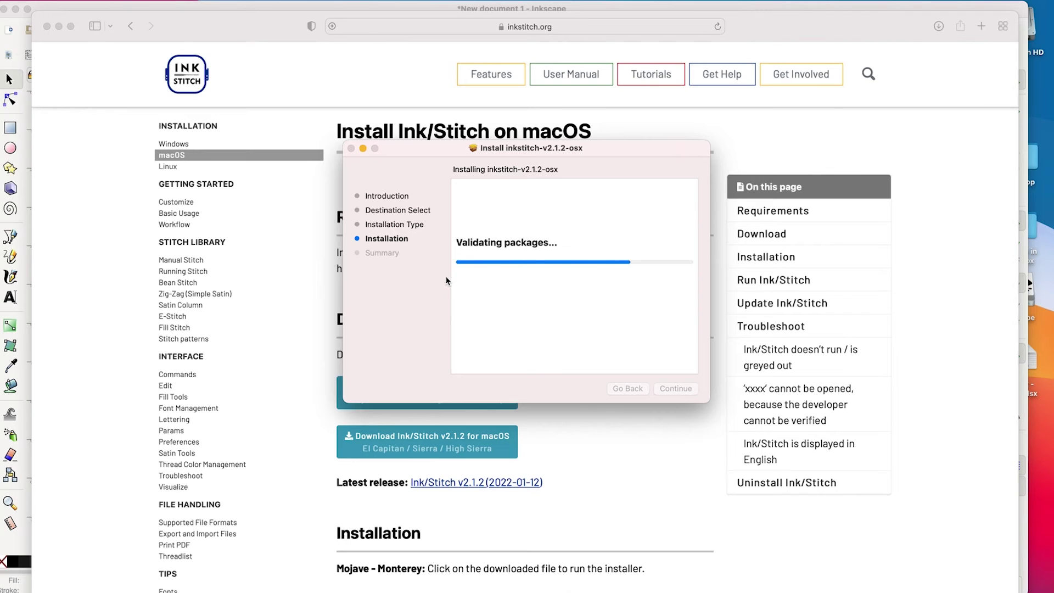
# Close the installer, move the package to the Trash, and return to Inkscape
pyautogui.click(679, 389)
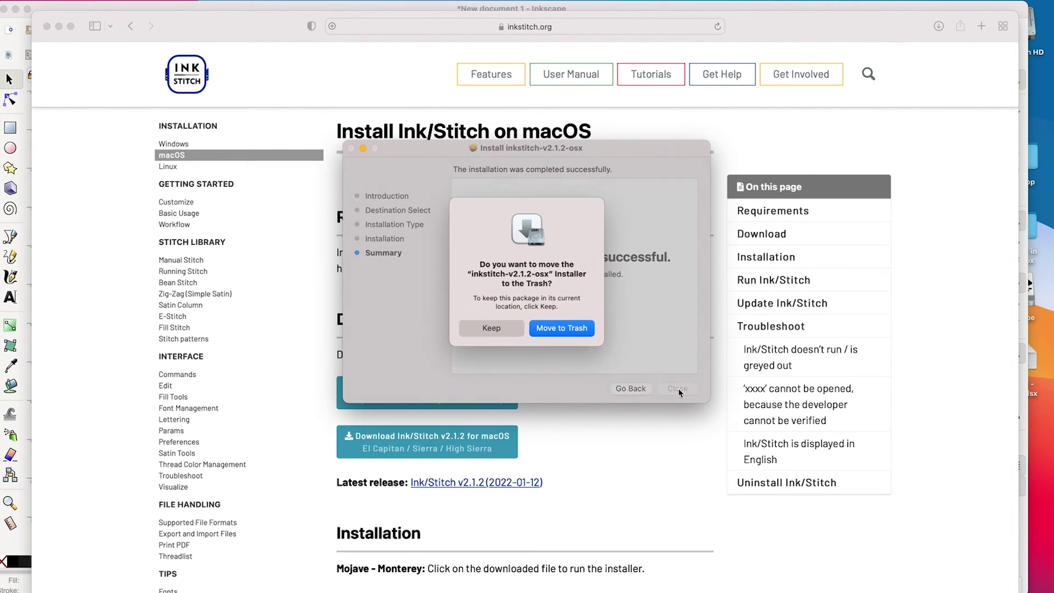
pyautogui.click(561, 328)
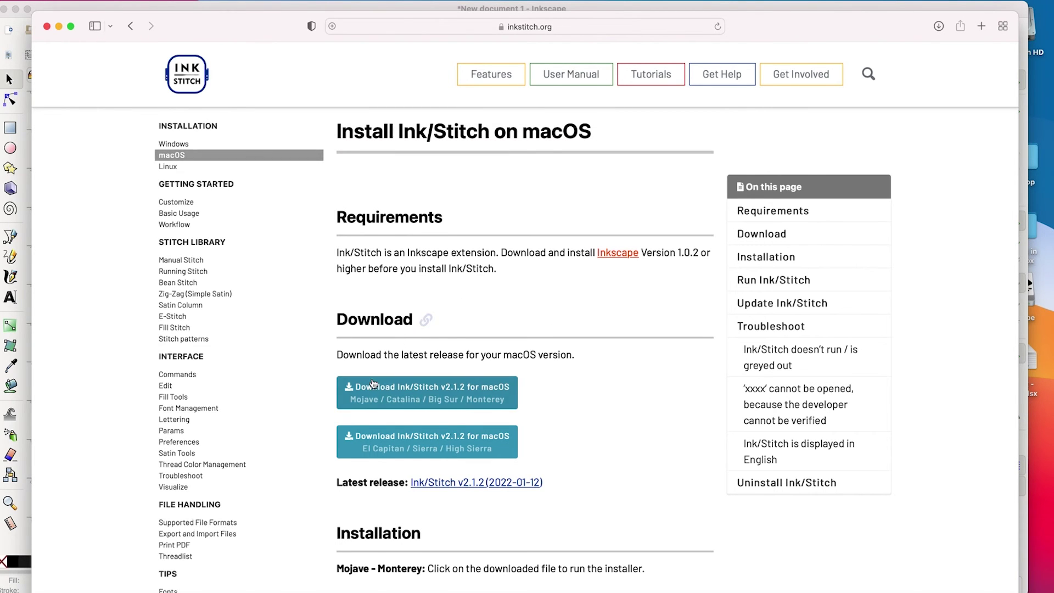
pyautogui.scroll(-3, 368, 382)
pyautogui.scroll(-12, 373, 383)
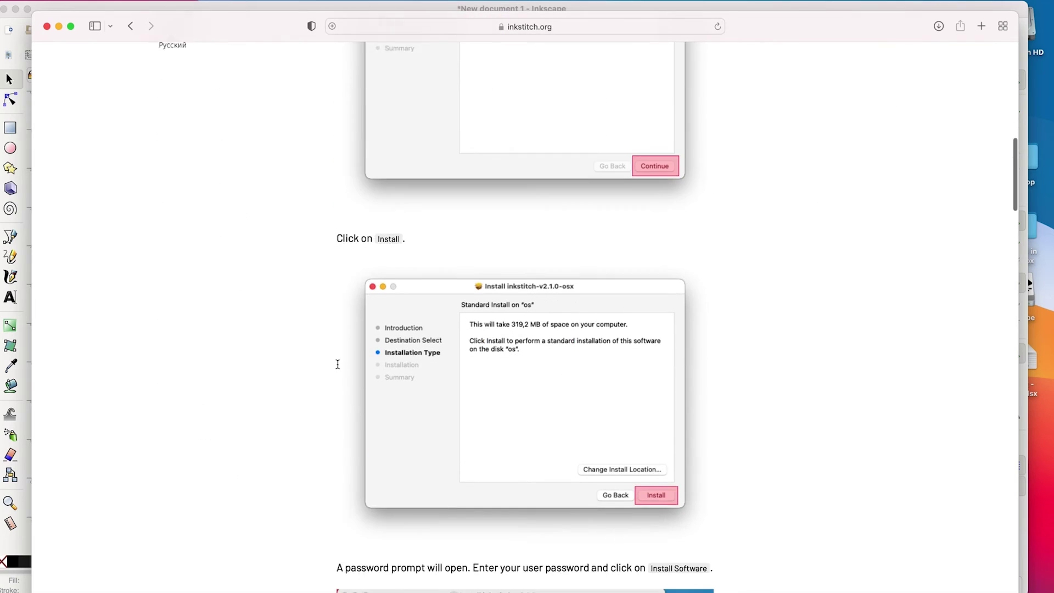
pyautogui.click(28, 305)
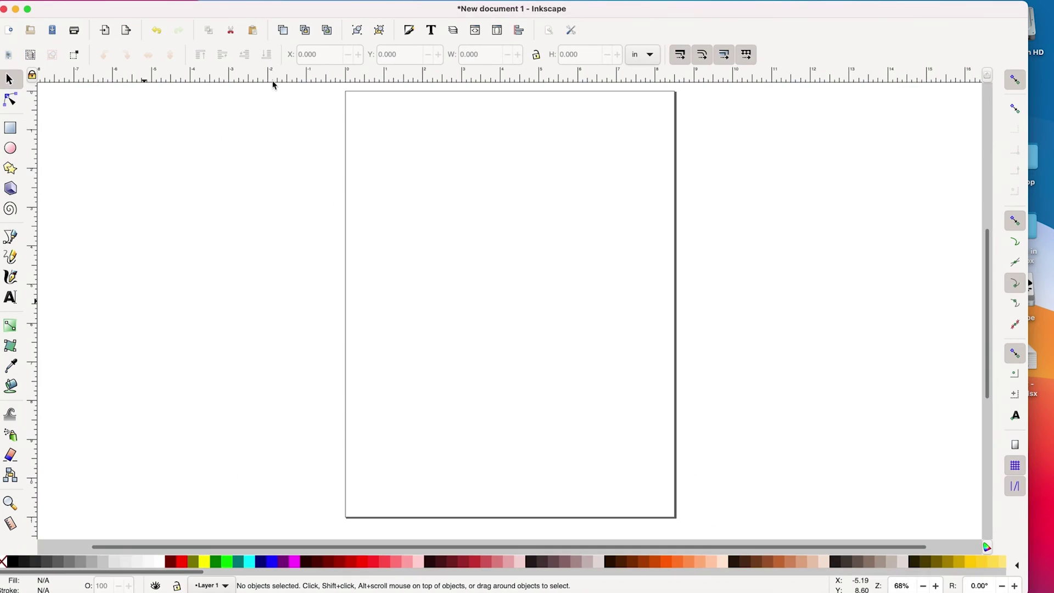
# Check the Extensions menu, then quit Inkscape without saving the blank document
pyautogui.click(340, 1)
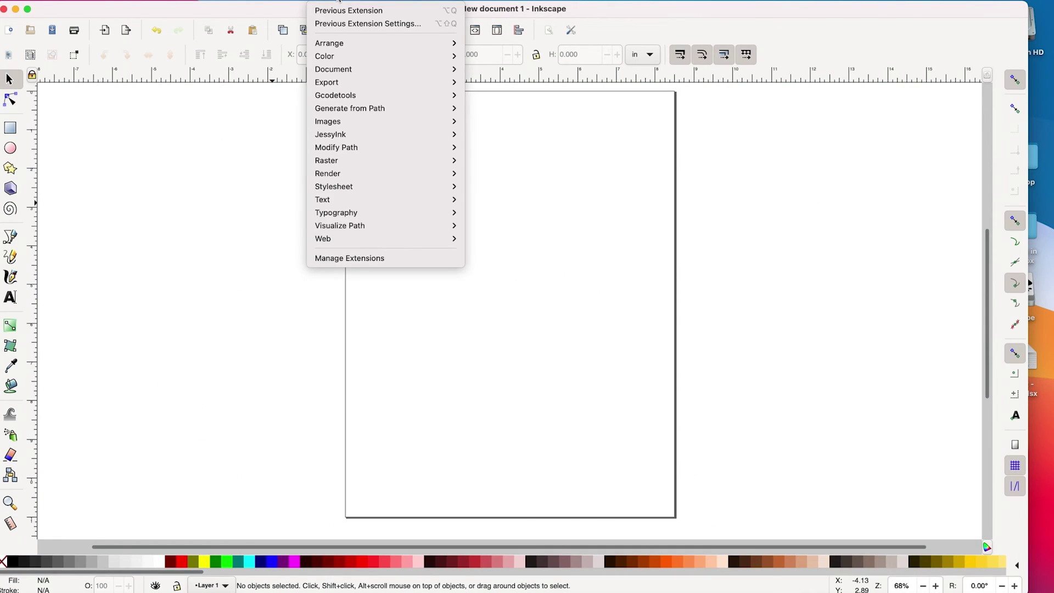
pyautogui.click(232, 220)
pyautogui.click(49, 1)
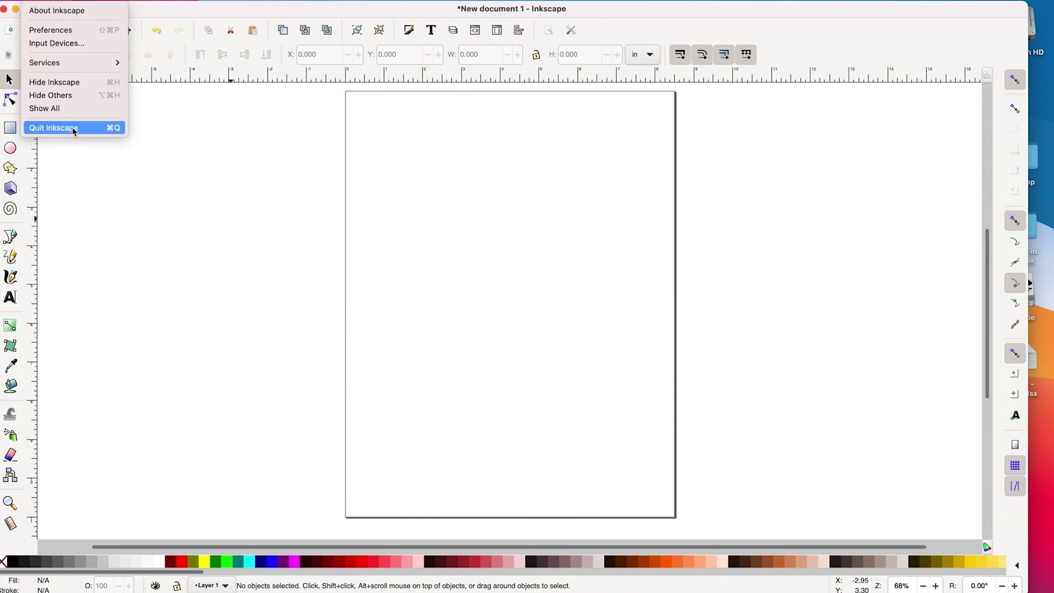
pyautogui.click(74, 129)
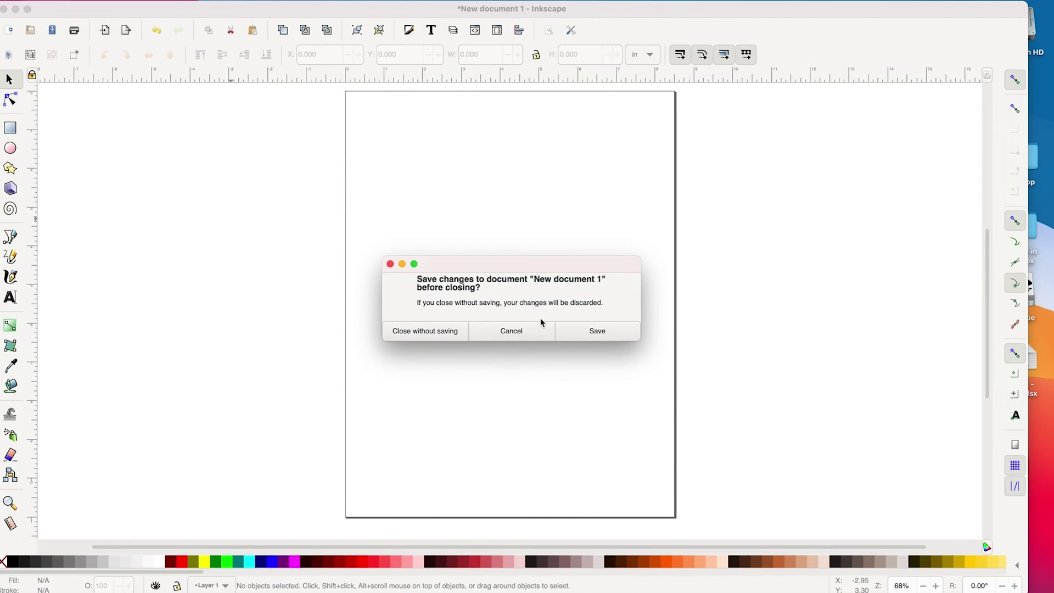
pyautogui.click(445, 332)
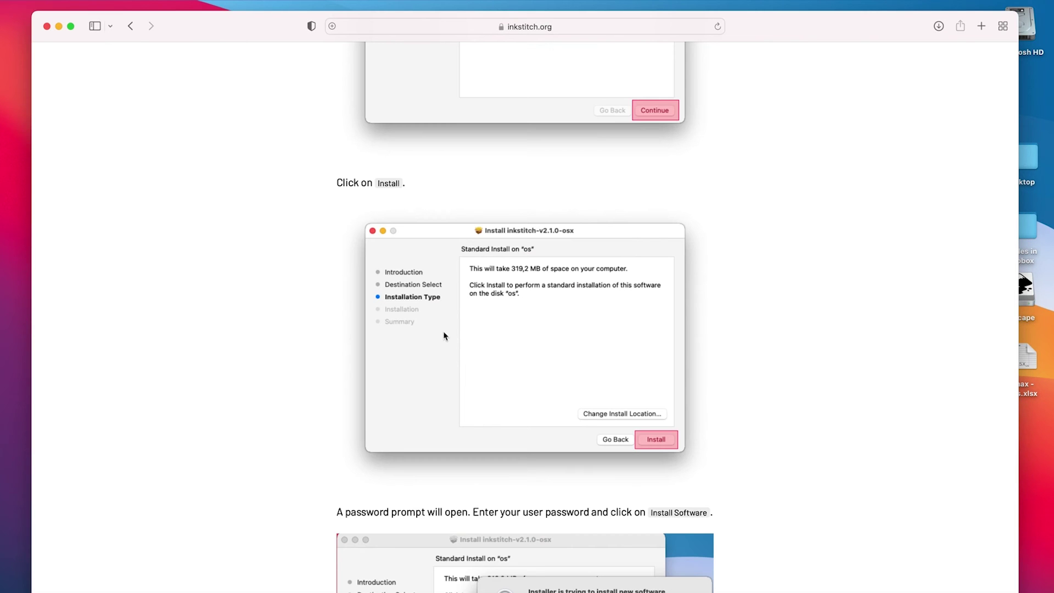
pyautogui.moveTo(50, 592)
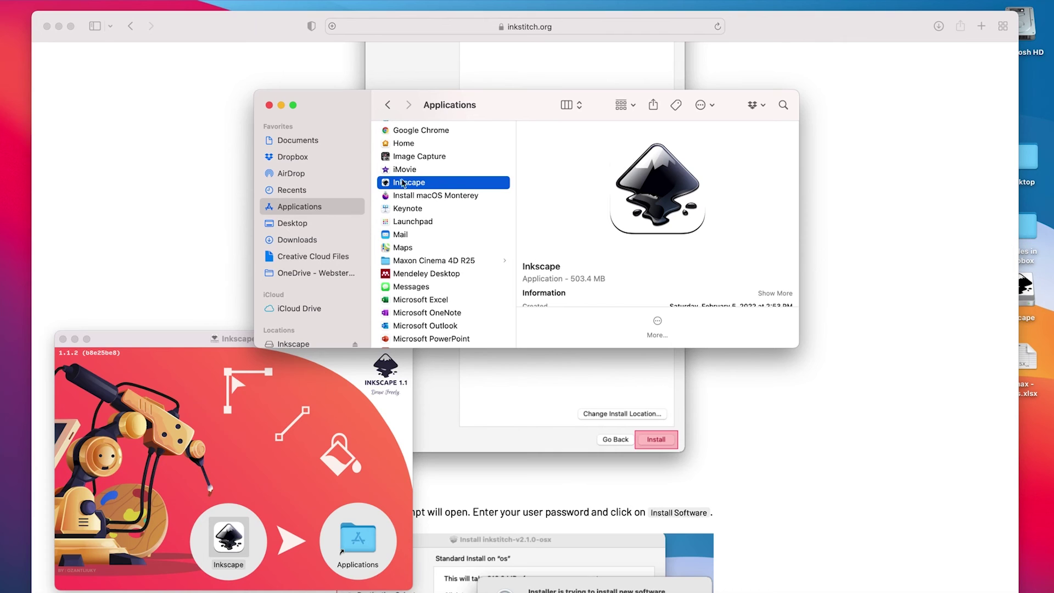
# Relaunch Inkscape from Applications and create a new Print A4 (Landscape) document, New document 1
pyautogui.doubleClick(393, 184)
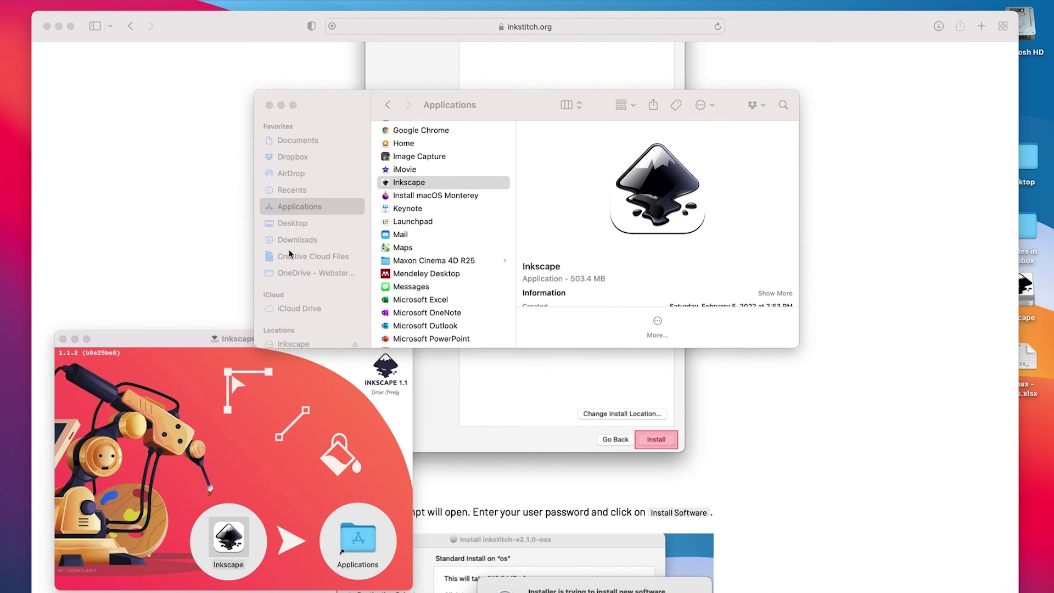
pyautogui.click(355, 313)
pyautogui.click(490, 308)
pyautogui.click(539, 318)
pyautogui.click(683, 485)
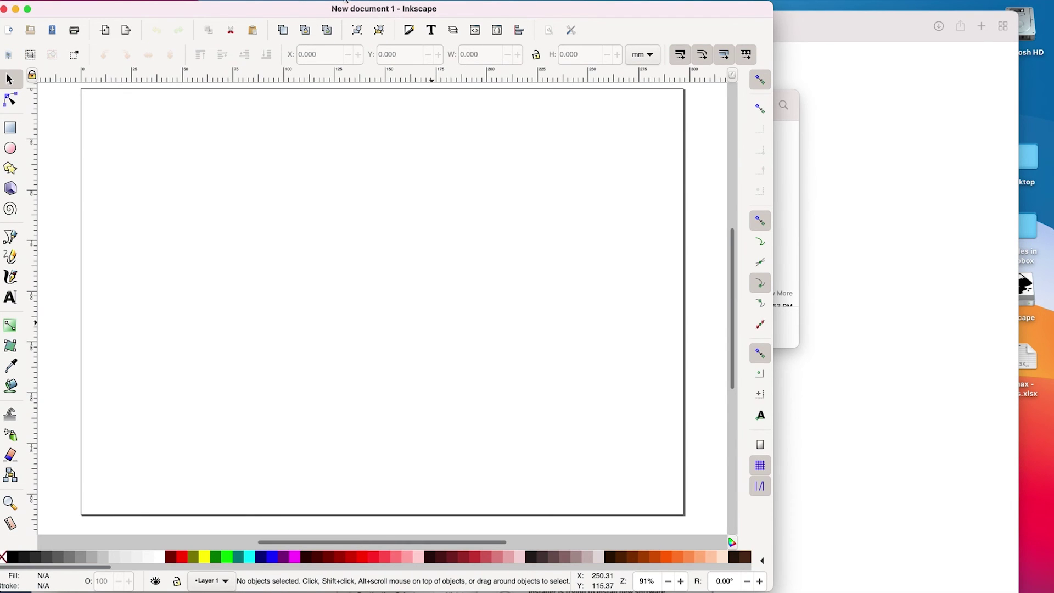
pyautogui.click(347, 1)
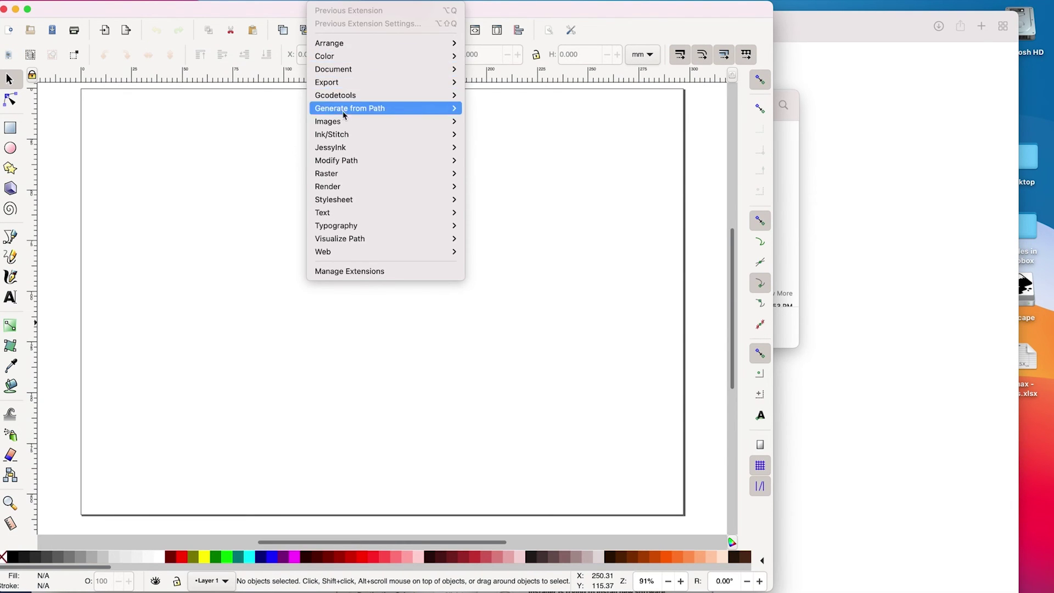
pyautogui.moveTo(347, 136)
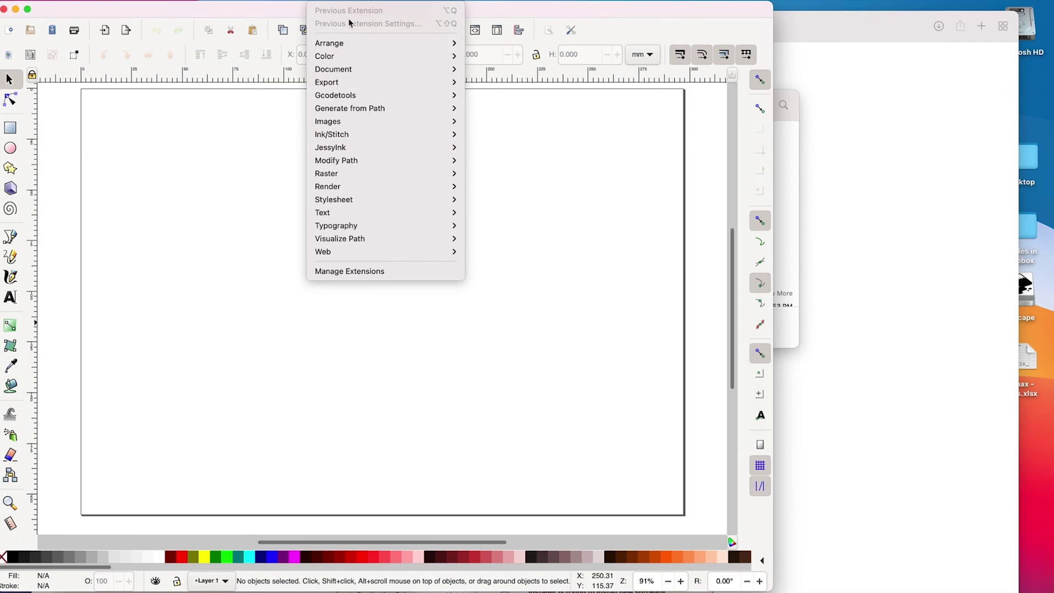
pyautogui.click(344, 3)
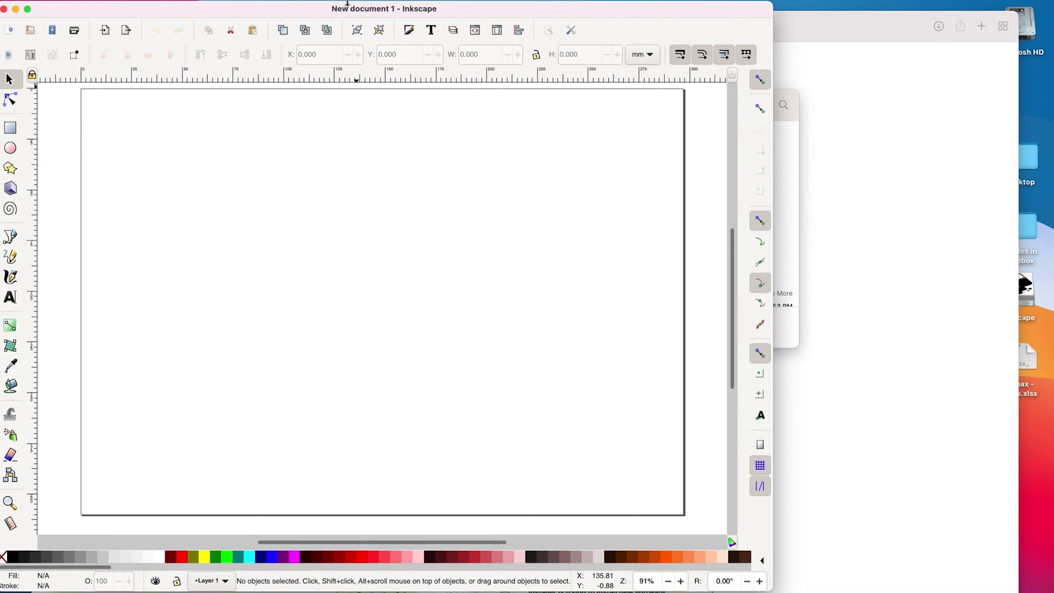